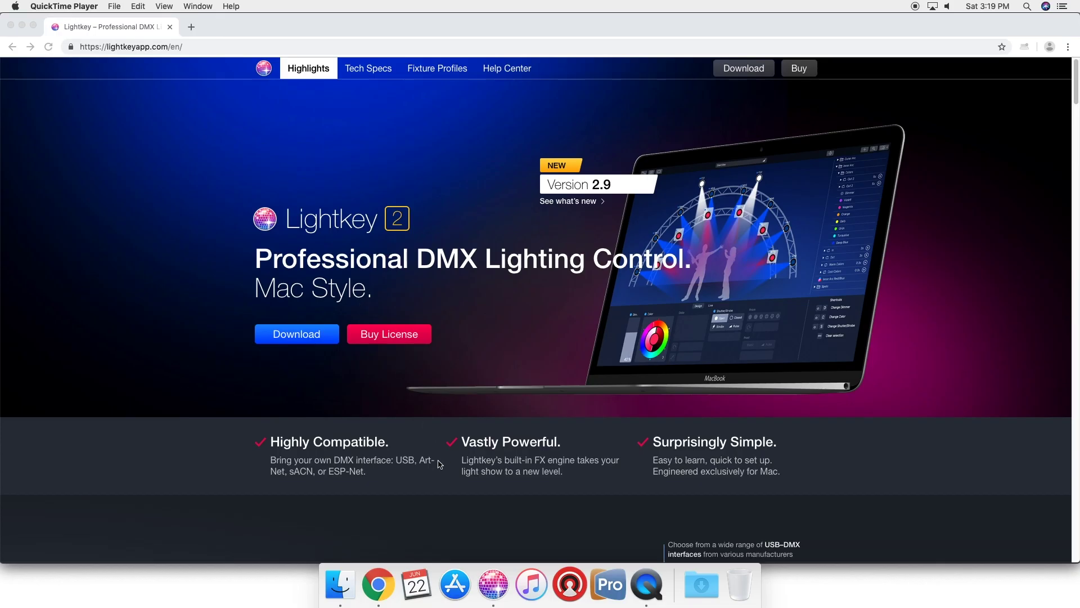
# Switch from the lightkeyapp.com page in Chrome to the Lightkey app using its Dock icon.
pyautogui.click(491, 582)
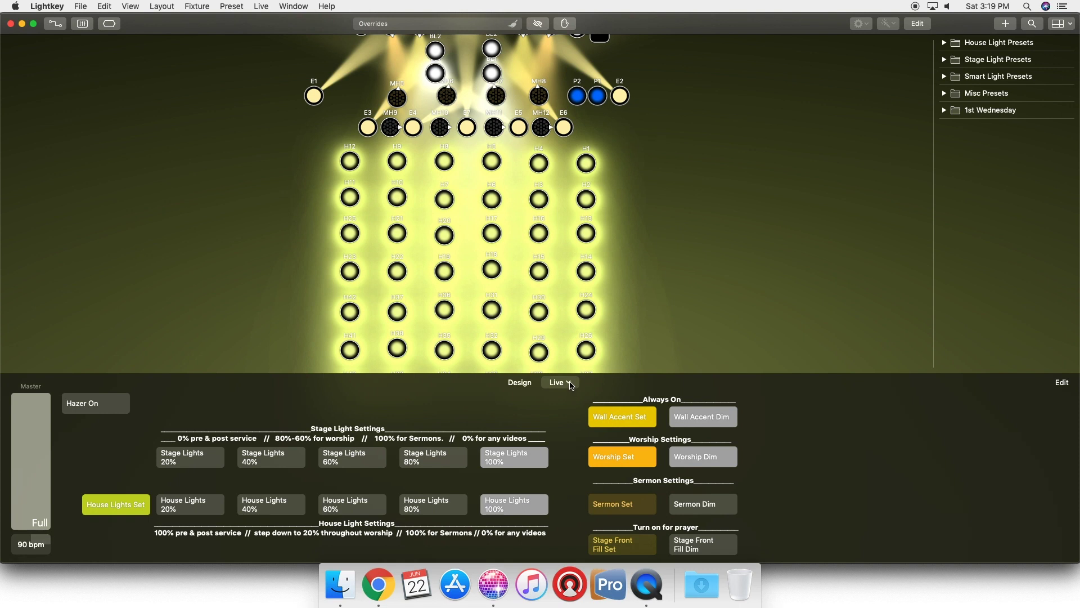
# Pick a different page from the Live pages list for the control panel.
pyautogui.click(570, 382)
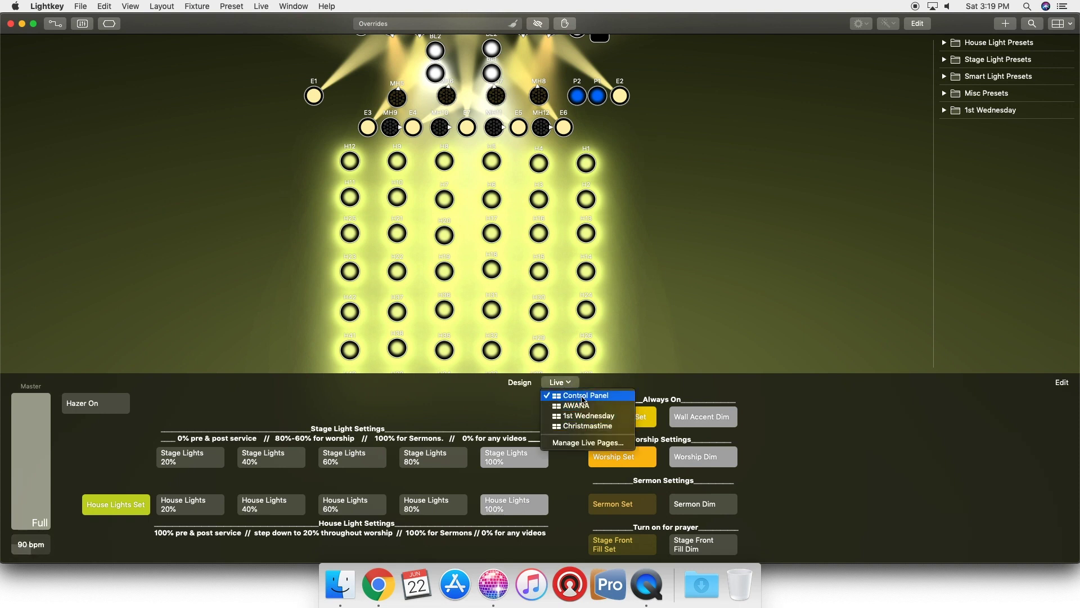
pyautogui.click(580, 405)
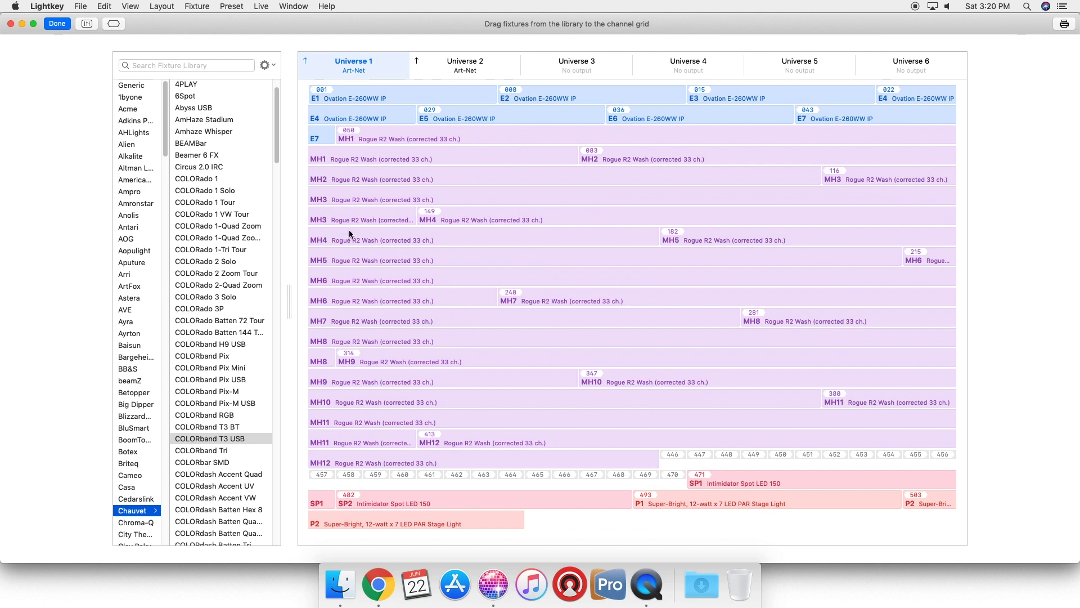
# Switch the patch grid to the Universe 2 tab.
pyautogui.click(465, 66)
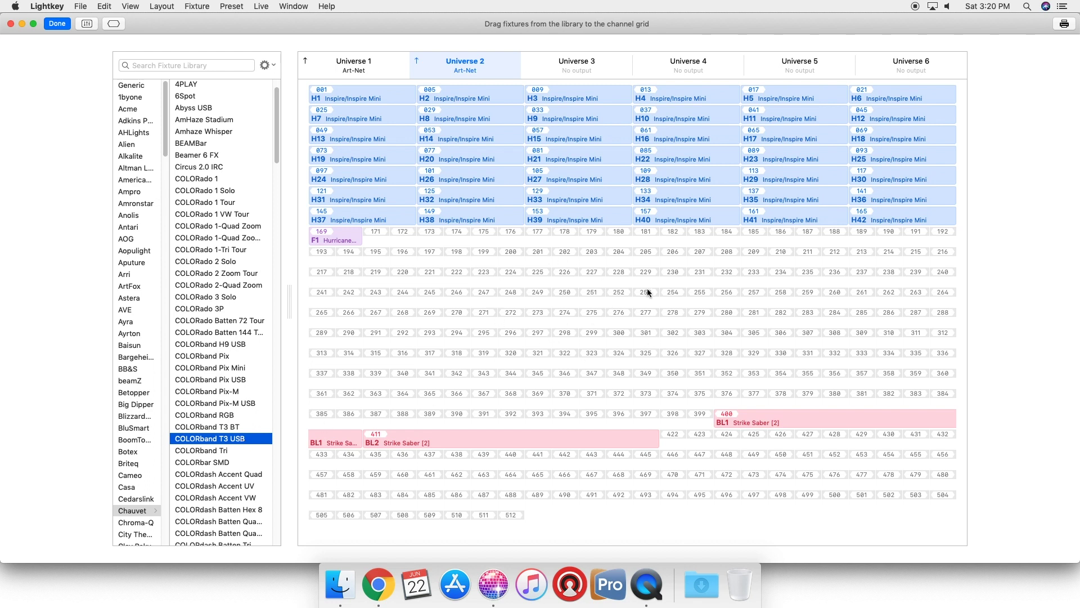
# Patch two COLORband T3 USB bars into Universe 2 from channel 200, then close the patch view.
pyautogui.moveTo(241, 442); pyautogui.dragTo(518, 263)
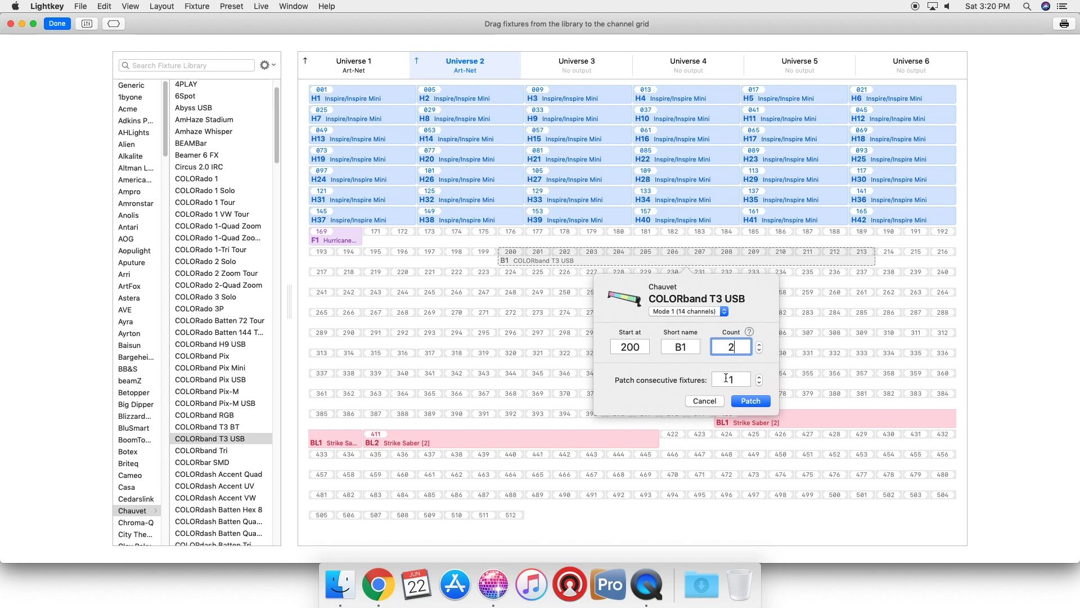
pyautogui.write('2')
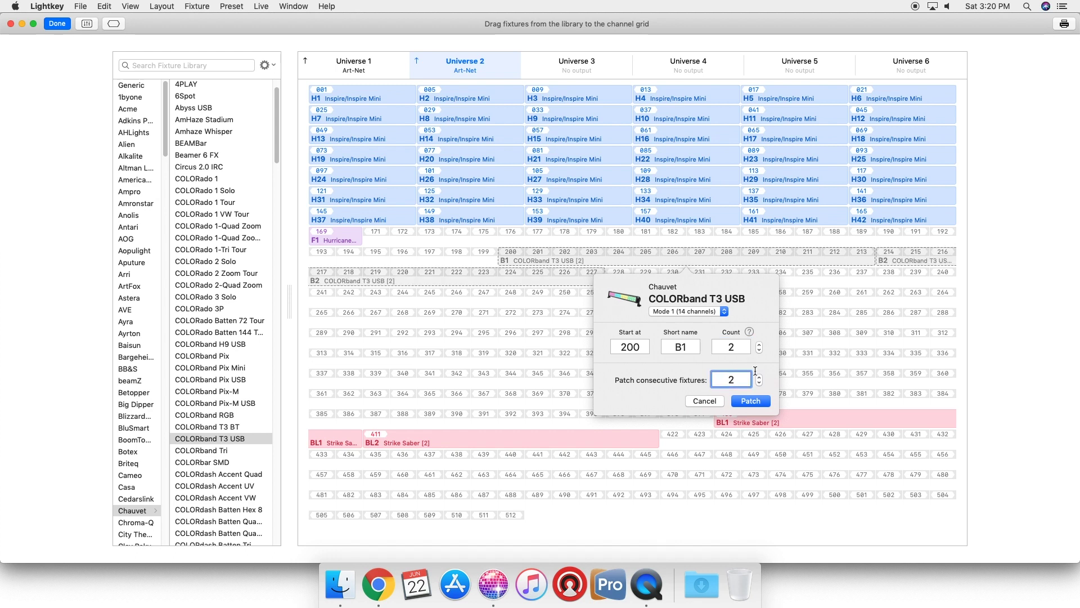
pyautogui.click(752, 401)
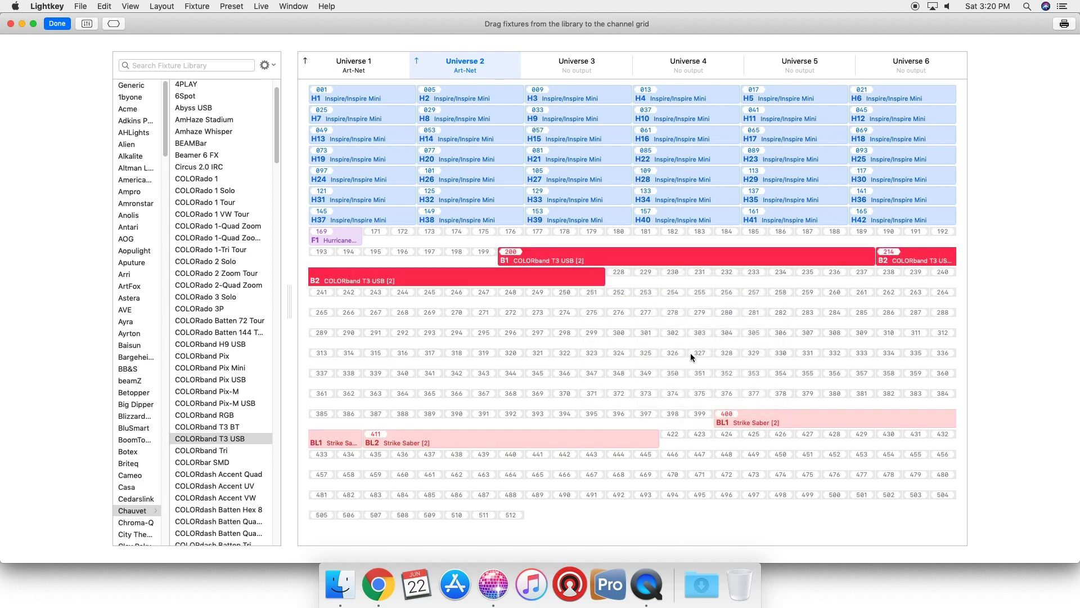
pyautogui.press('Return')
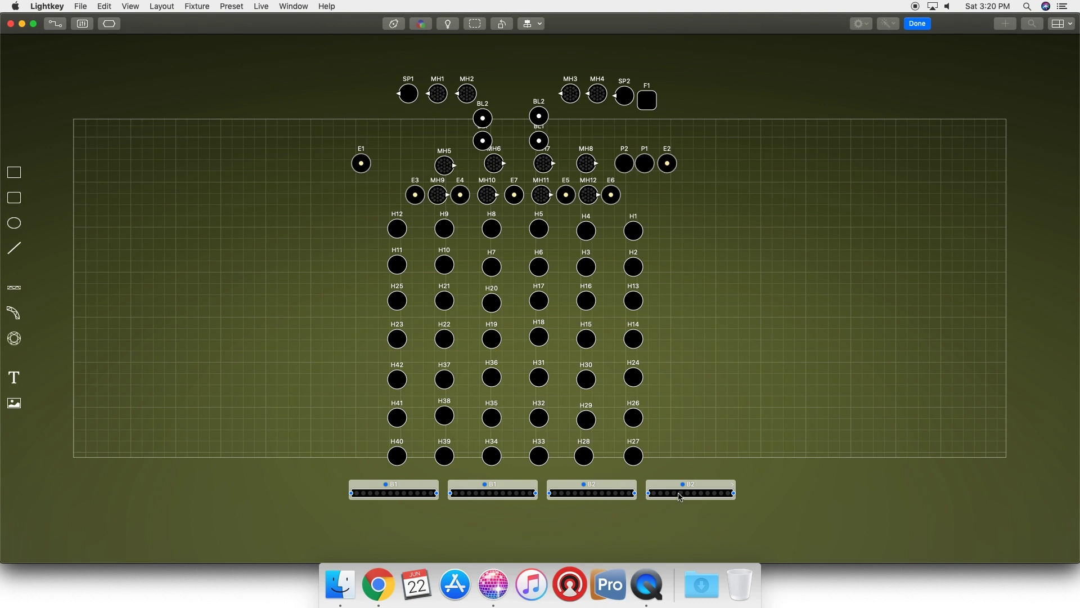
# Drag the B1/B2 bar fixtures into a row beneath the H house light grid.
pyautogui.moveTo(679, 490); pyautogui.dragTo(658, 214)
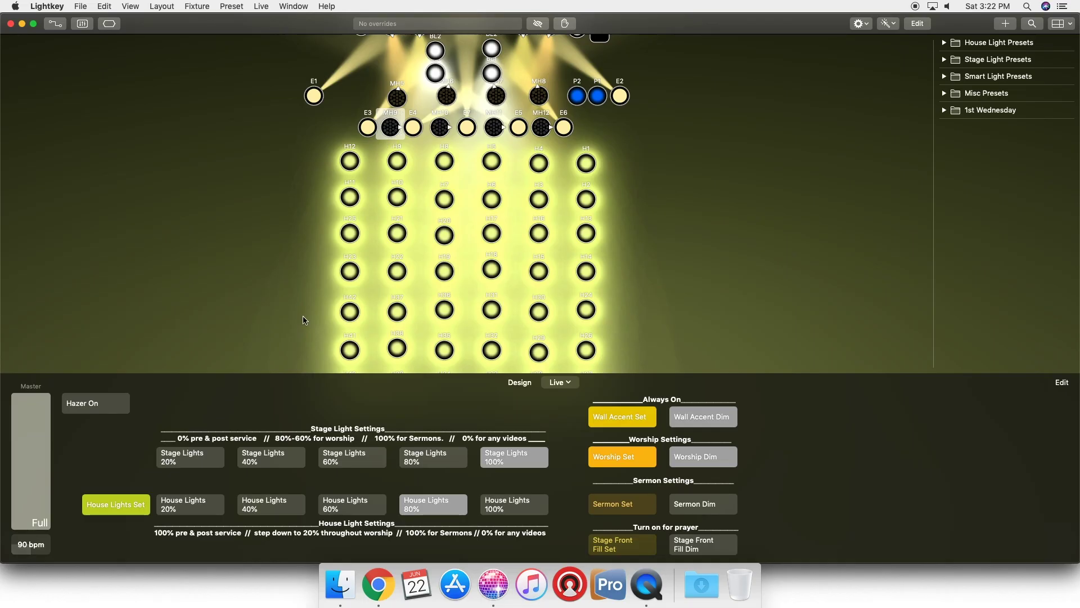
# Select the bottom two rows of house lights on the stage view.
pyautogui.moveTo(304, 320); pyautogui.dragTo(633, 366)
# Give the selected house rows a dimmed red-pink look using Dimmer, hue and Cool White.
pyautogui.click(518, 382)
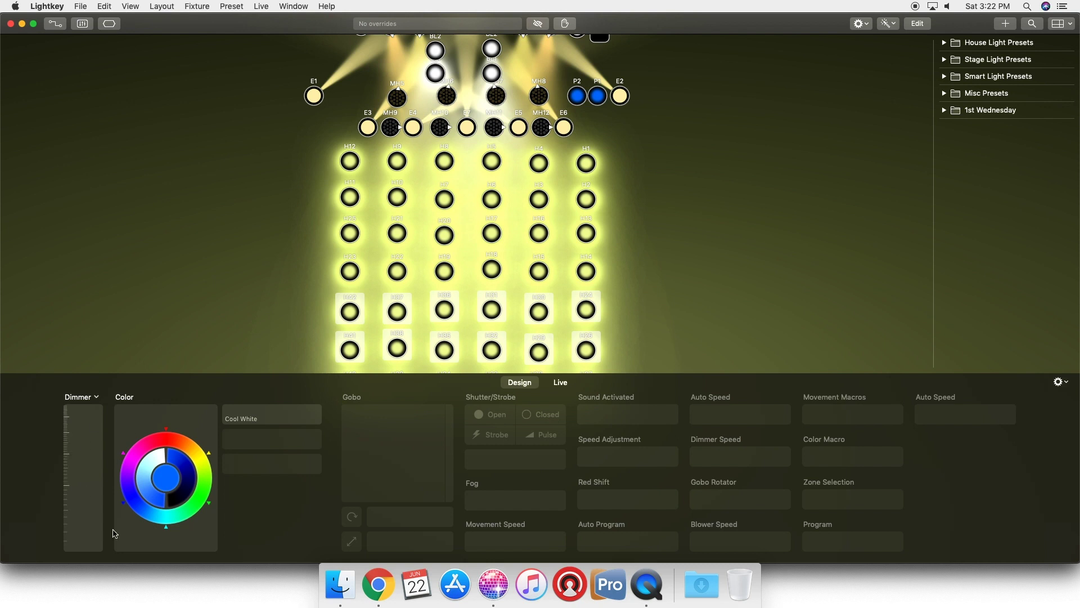
pyautogui.moveTo(96, 485); pyautogui.dragTo(102, 414)
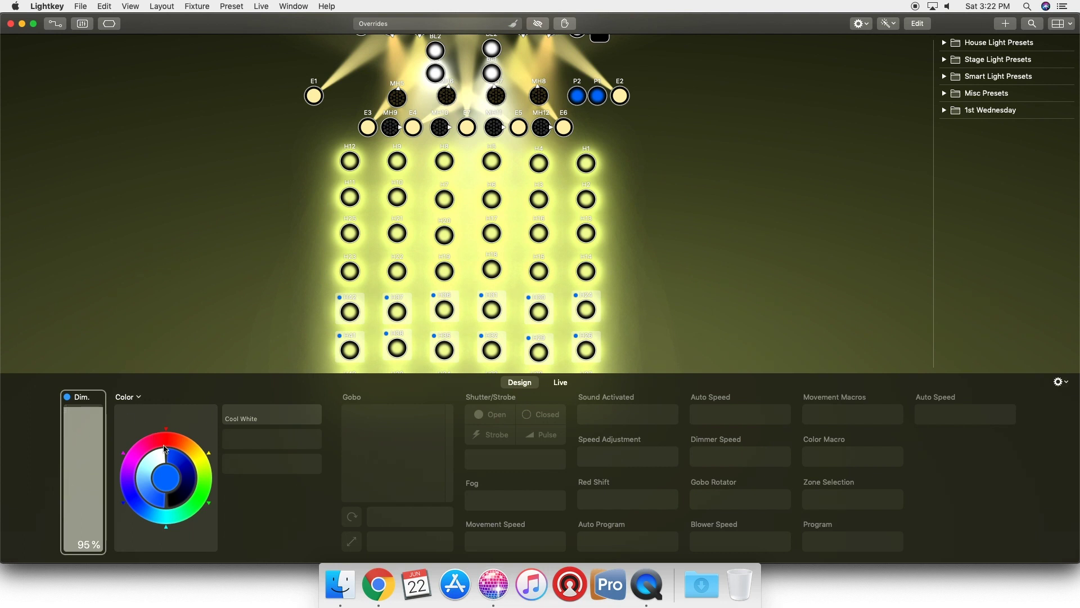
pyautogui.moveTo(165, 448); pyautogui.dragTo(146, 510)
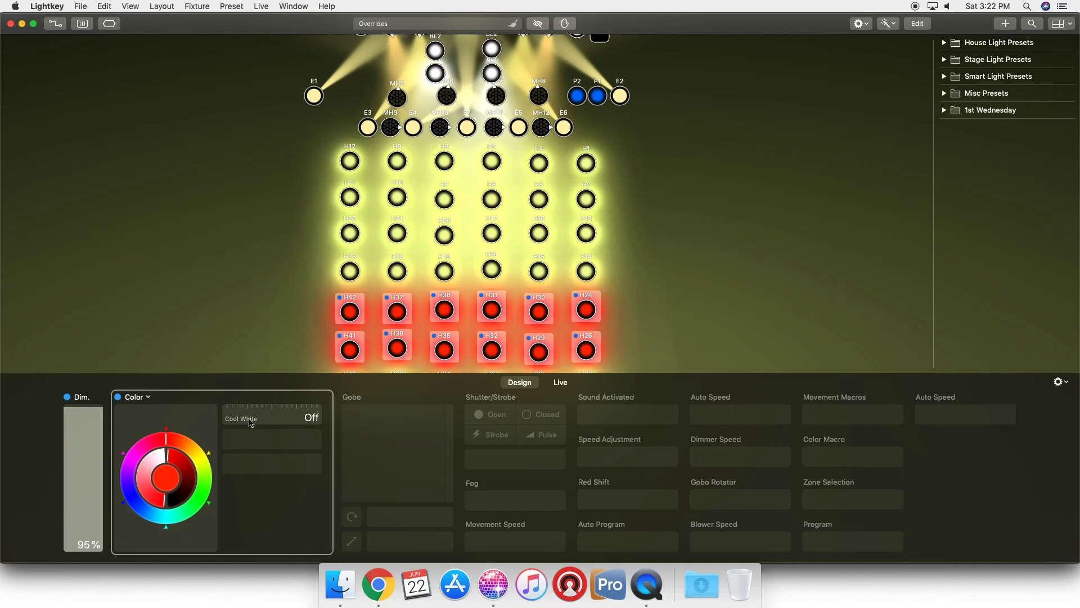
pyautogui.moveTo(232, 419); pyautogui.dragTo(287, 418)
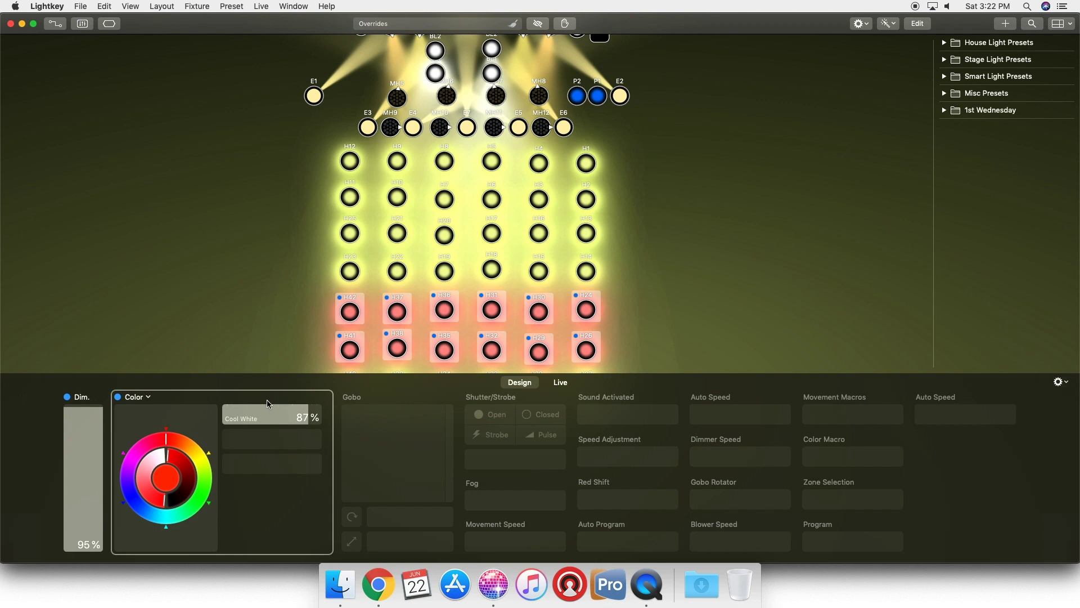
# Clear the properties on the red-tinted house light rows and deselect them.
pyautogui.moveTo(293, 293); pyautogui.dragTo(610, 366)
pyautogui.rightClick(590, 355)
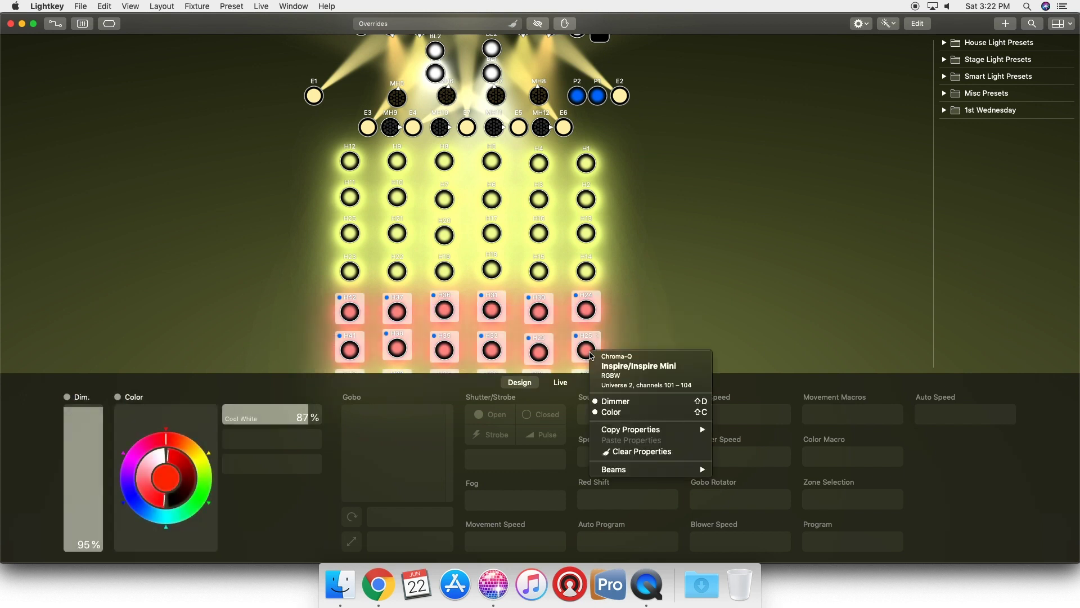
pyautogui.click(622, 451)
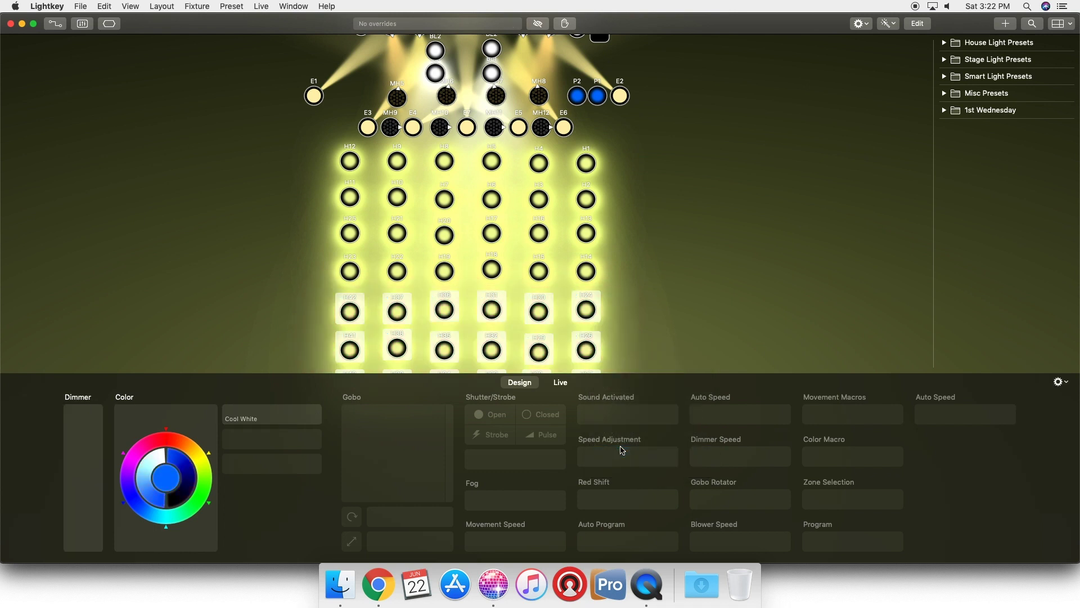
pyautogui.click(661, 362)
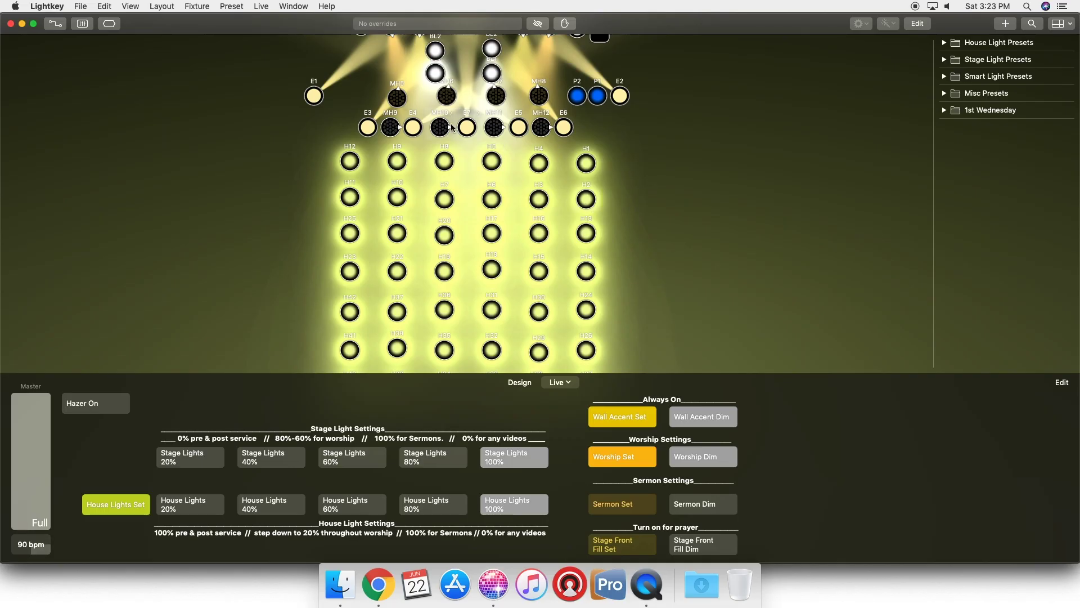
# Select moving heads MH9 through MH12 and show the fixture design controls.
pyautogui.click(390, 127)
pyautogui.keyDown('super'); pyautogui.click(440, 127); pyautogui.keyUp('super')
pyautogui.keyDown('super'); pyautogui.click(491, 131); pyautogui.keyUp('super')
pyautogui.keyDown('super'); pyautogui.click(543, 133); pyautogui.keyUp('super')
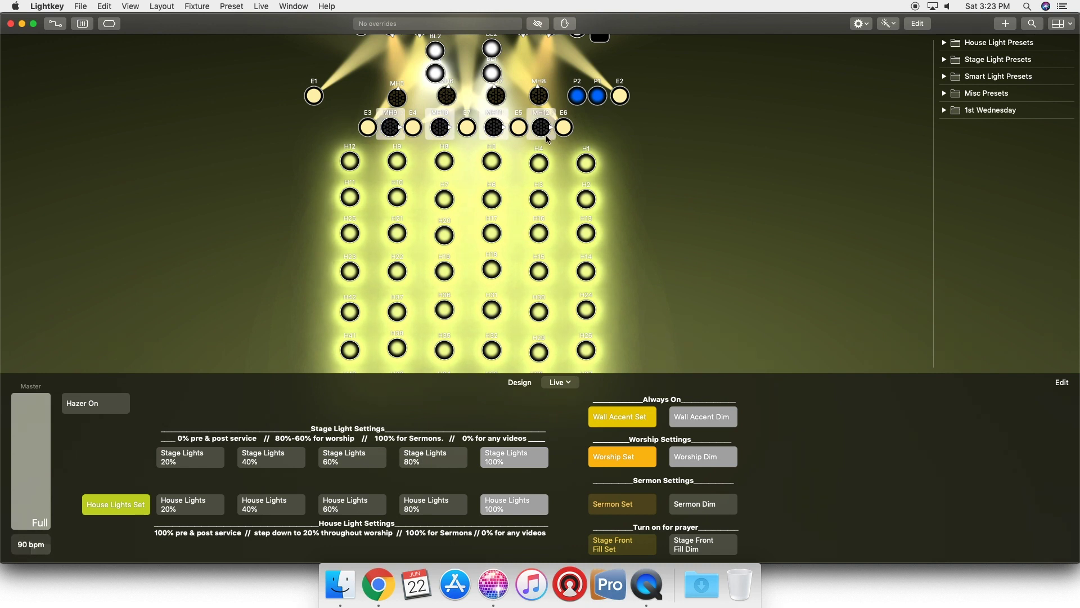
pyautogui.click(520, 382)
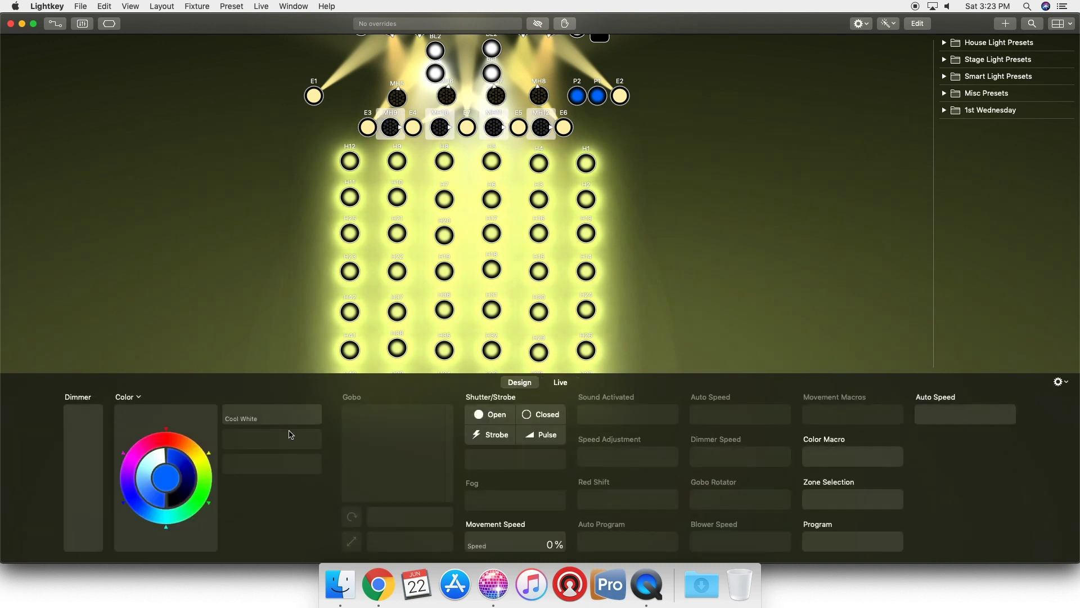
# Aim MH9 to pan 270° and tilt 67.3°, open the shutter, and set dimmer to 56%.
pyautogui.rightClick(397, 125)
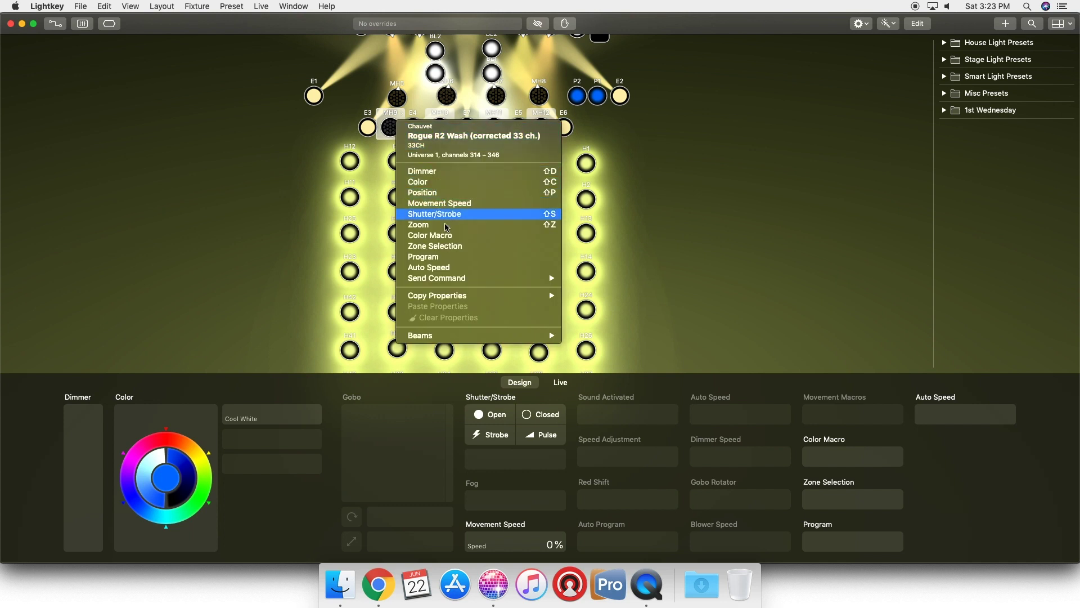
pyautogui.click(445, 192)
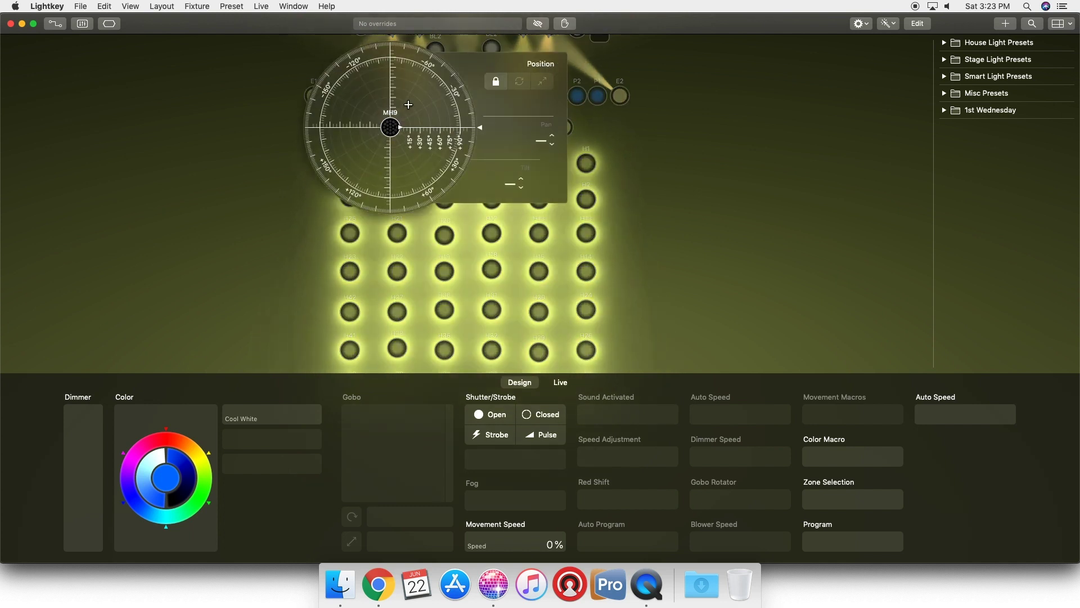
pyautogui.moveTo(389, 112); pyautogui.dragTo(389, 73)
pyautogui.click(653, 215)
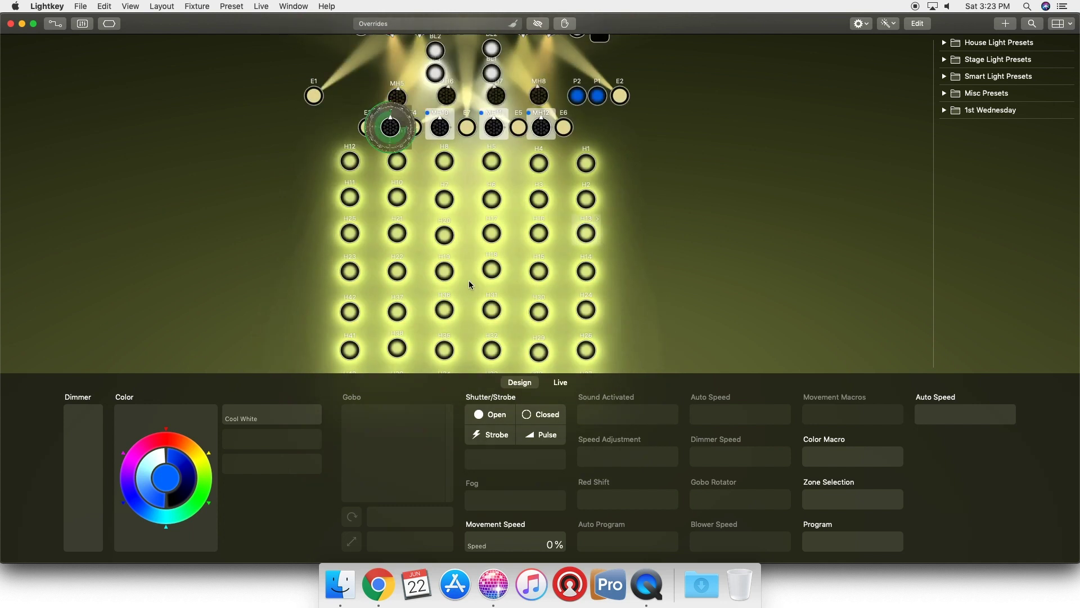
pyautogui.click(94, 511)
pyautogui.moveTo(94, 511); pyautogui.dragTo(95, 439)
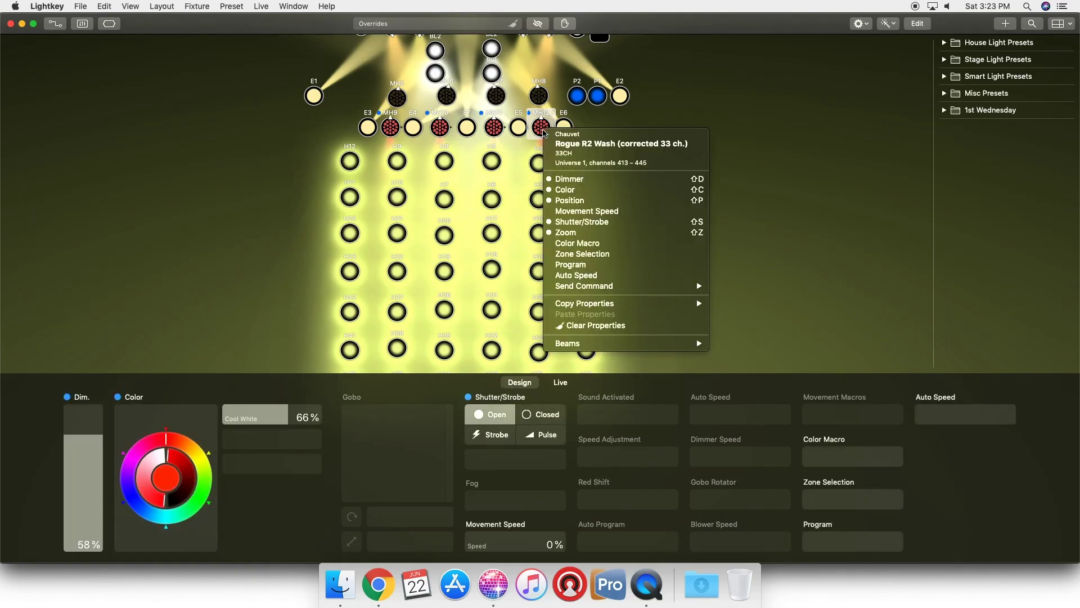
# Raise MH12's tilt to about 77° in the pan and tilt editor.
pyautogui.click(569, 201)
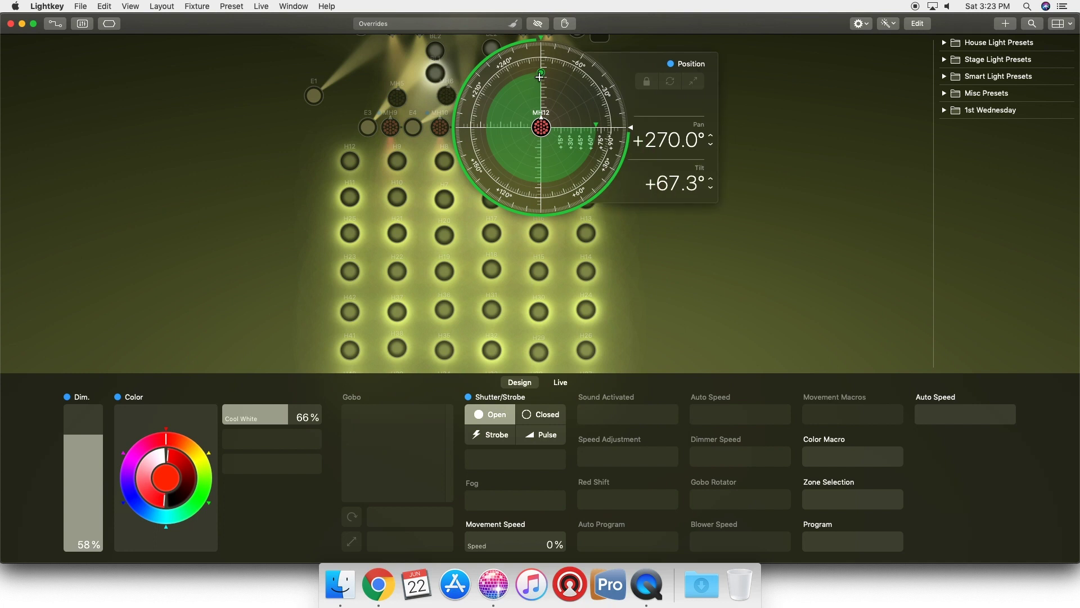
pyautogui.moveTo(541, 72); pyautogui.dragTo(542, 66)
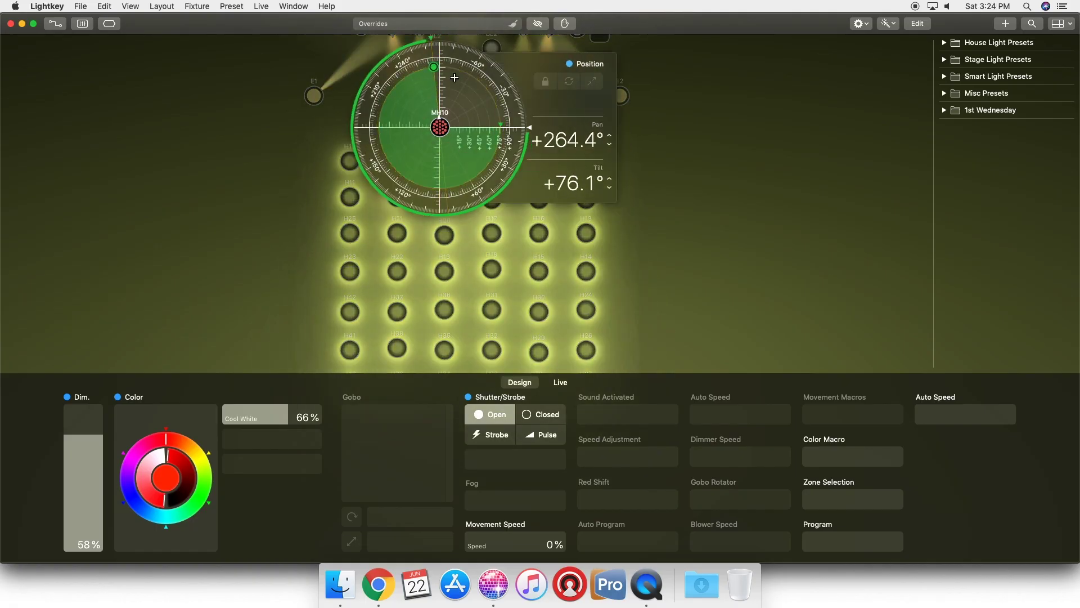
pyautogui.click(748, 239)
pyautogui.rightClick(393, 128)
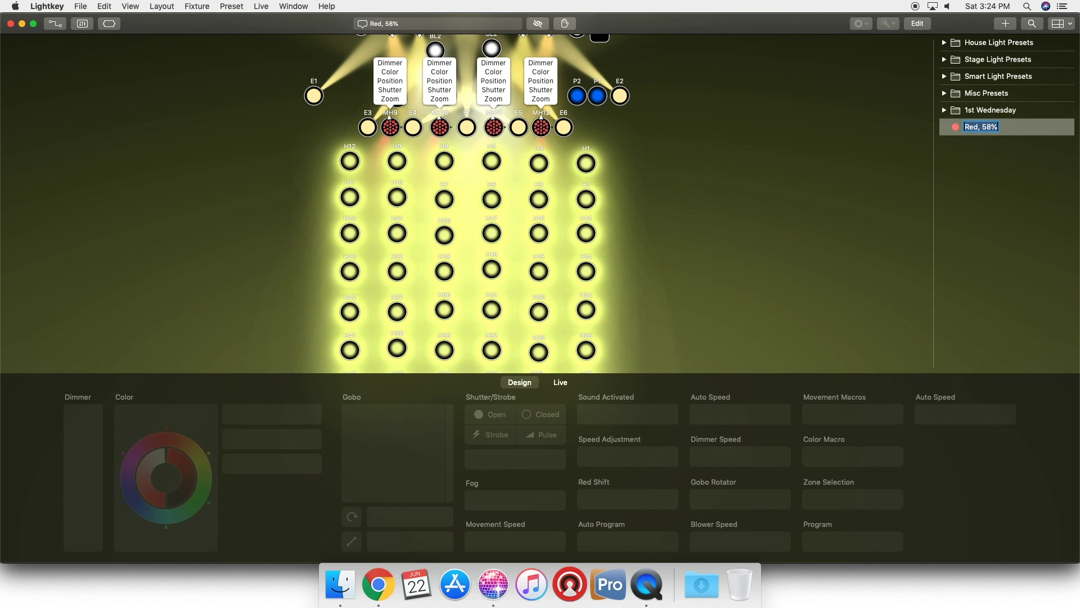
# Name the preset 'Pink Wall Wash', deselect it to clear stage overrides, and return to Live view.
pyautogui.write('Pink Wall Wash')
pyautogui.press('Return')
pyautogui.click(985, 155)
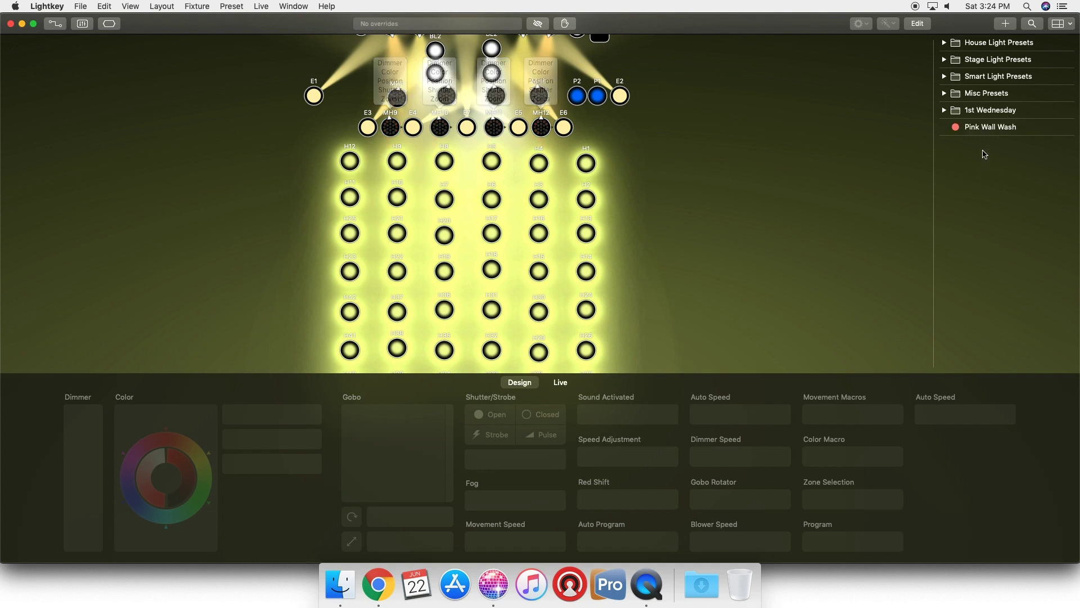
pyautogui.click(989, 127)
pyautogui.click(988, 187)
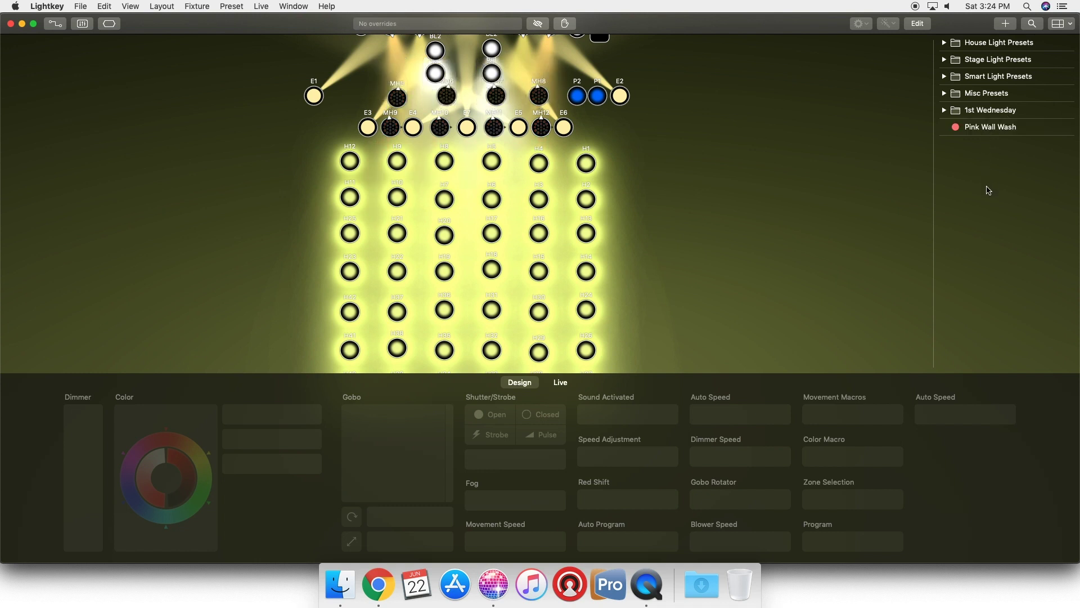
pyautogui.click(563, 382)
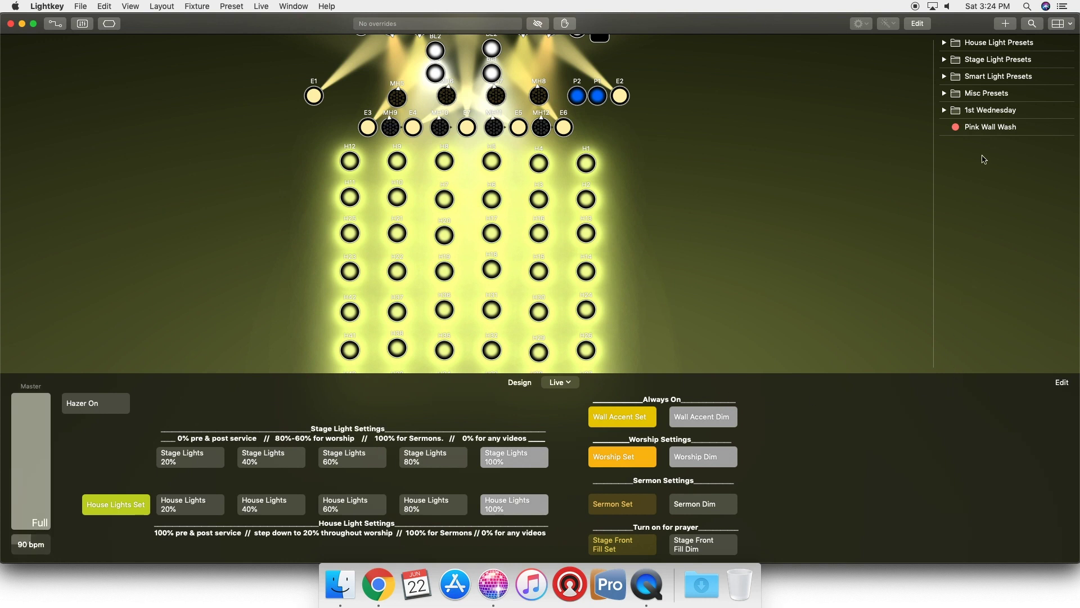
# Place Pink Wall Wash on the Live panel with 4-second fade-in and fade-out.
pyautogui.moveTo(989, 127); pyautogui.dragTo(865, 435)
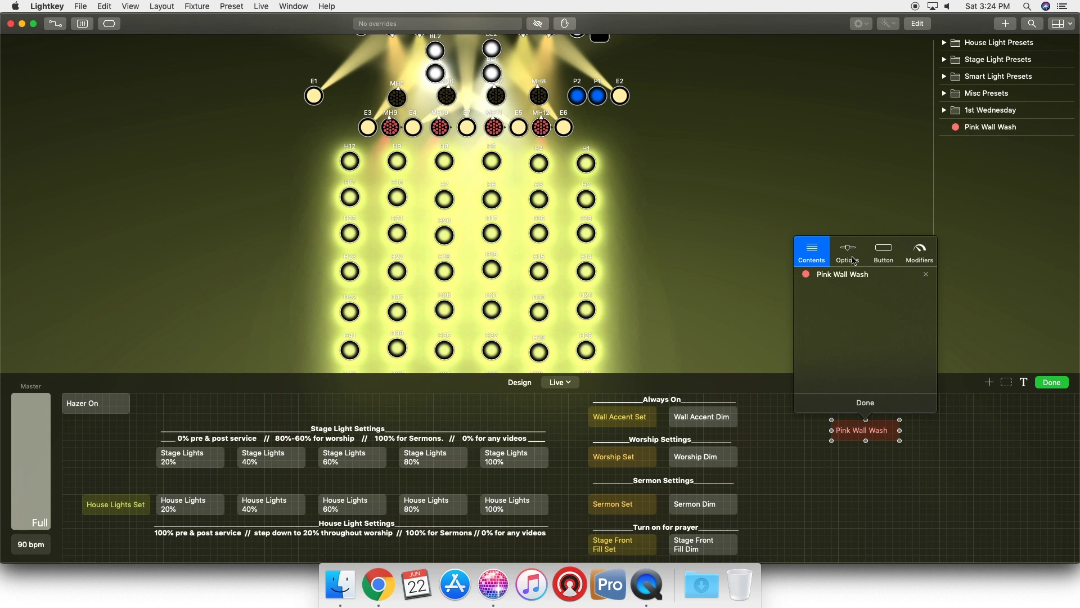
pyautogui.click(854, 259)
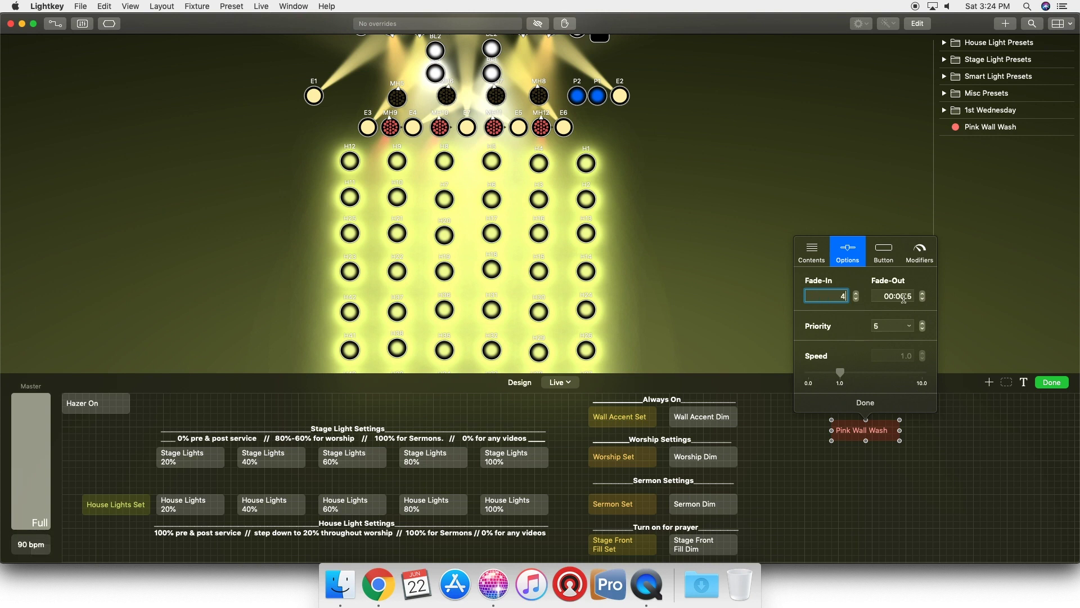
pyautogui.write('4')
pyautogui.press('Tab')
pyautogui.write('4')
pyautogui.click(887, 404)
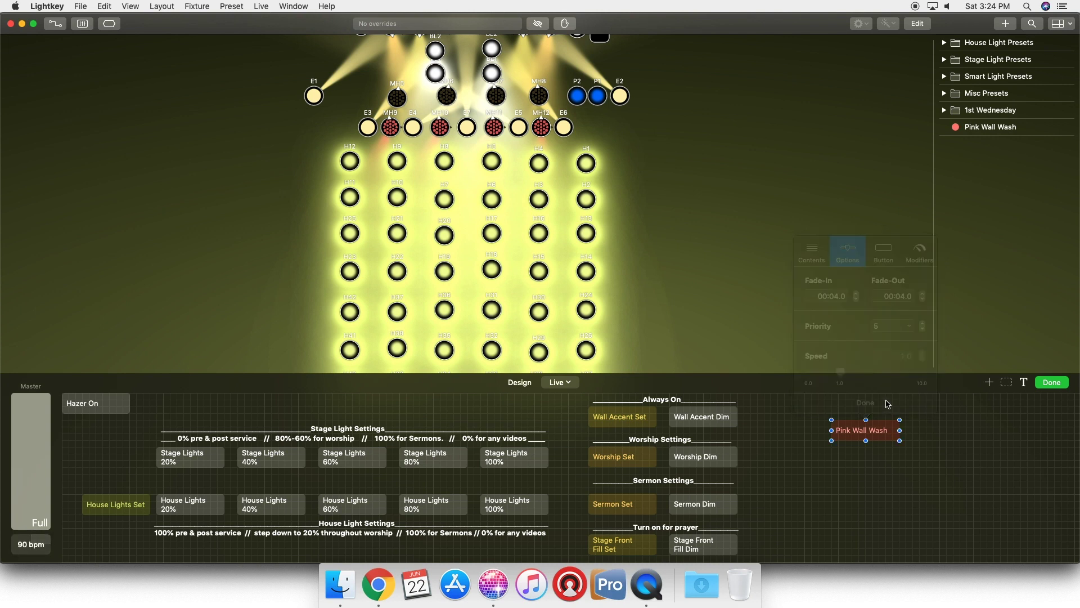
pyautogui.click(875, 434)
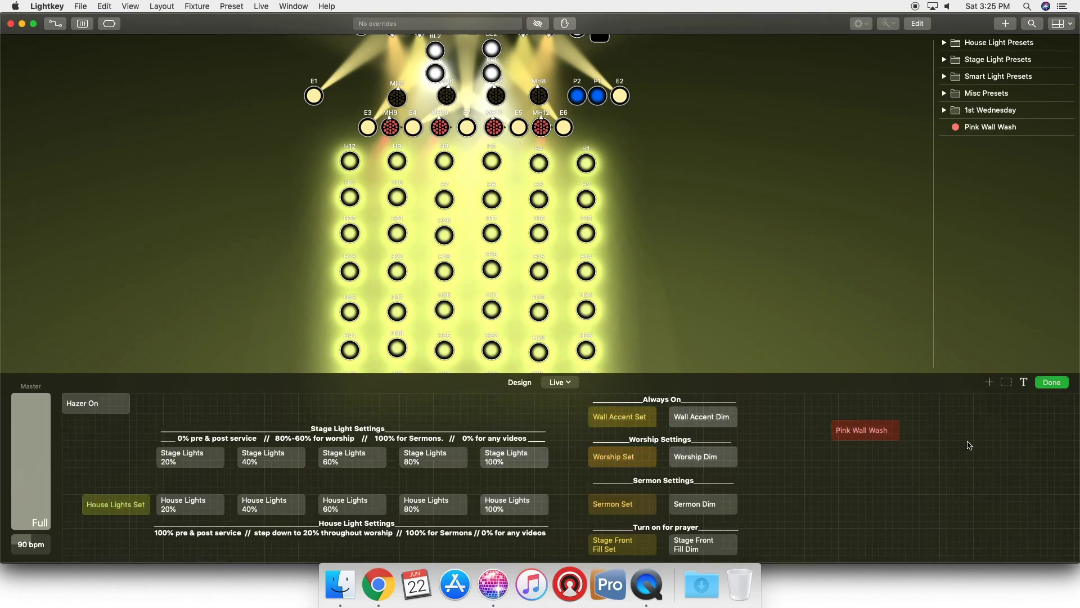
# Remove the Pink Wall Wash button, swap Worship Set for Sermon Set, and add a blank cue.
pyautogui.press('BackSpace')
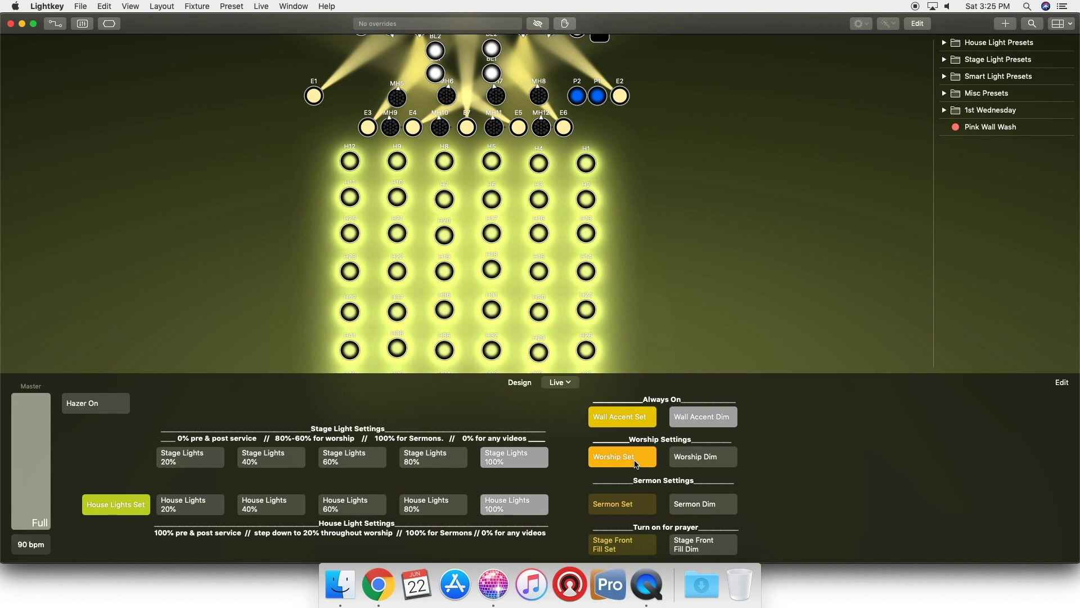
pyautogui.click(636, 463)
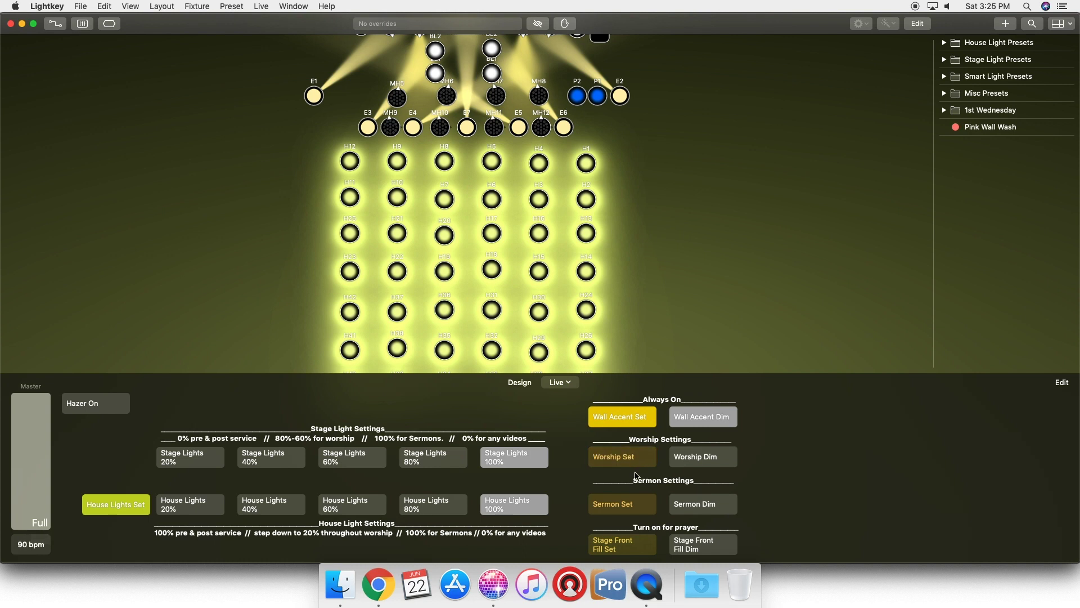
pyautogui.click(634, 513)
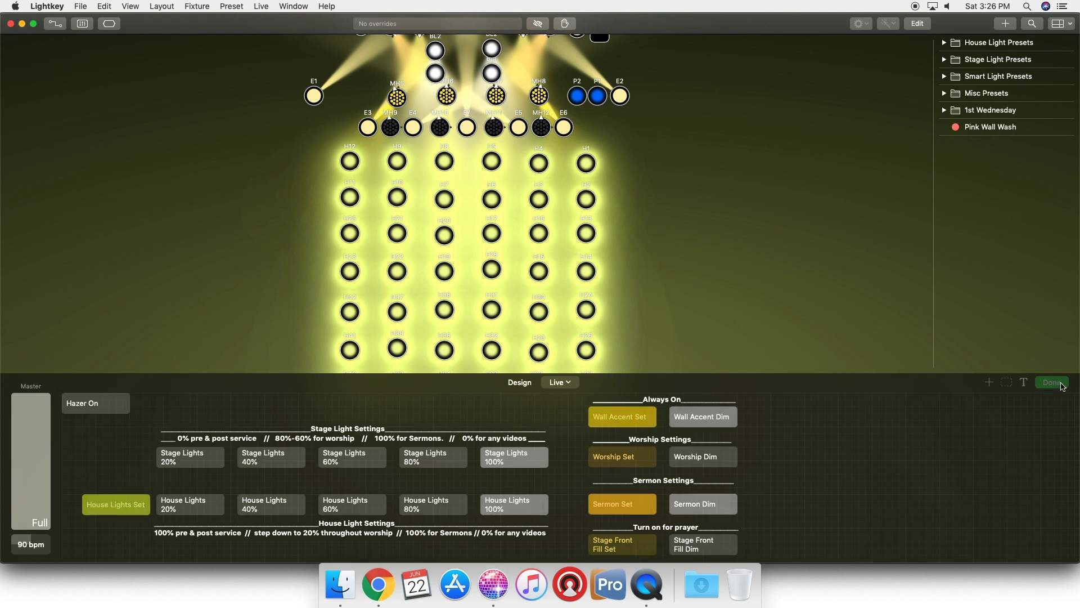
pyautogui.click(989, 382)
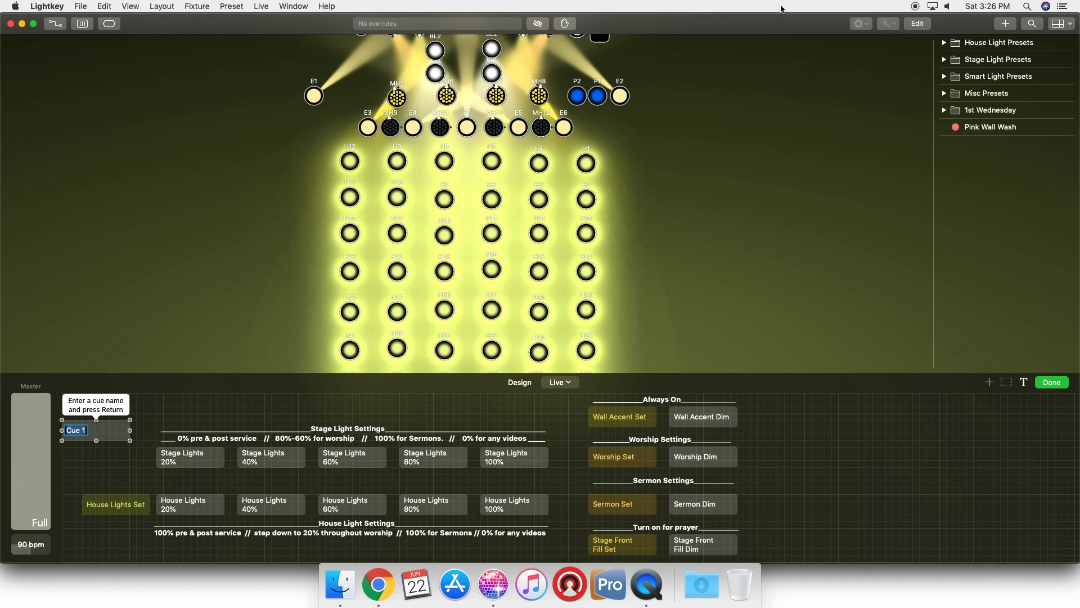
# Name the cue 'Example Cue' and add the Pink Wall Wash and Stage Right 70% presets.
pyautogui.write('Example')
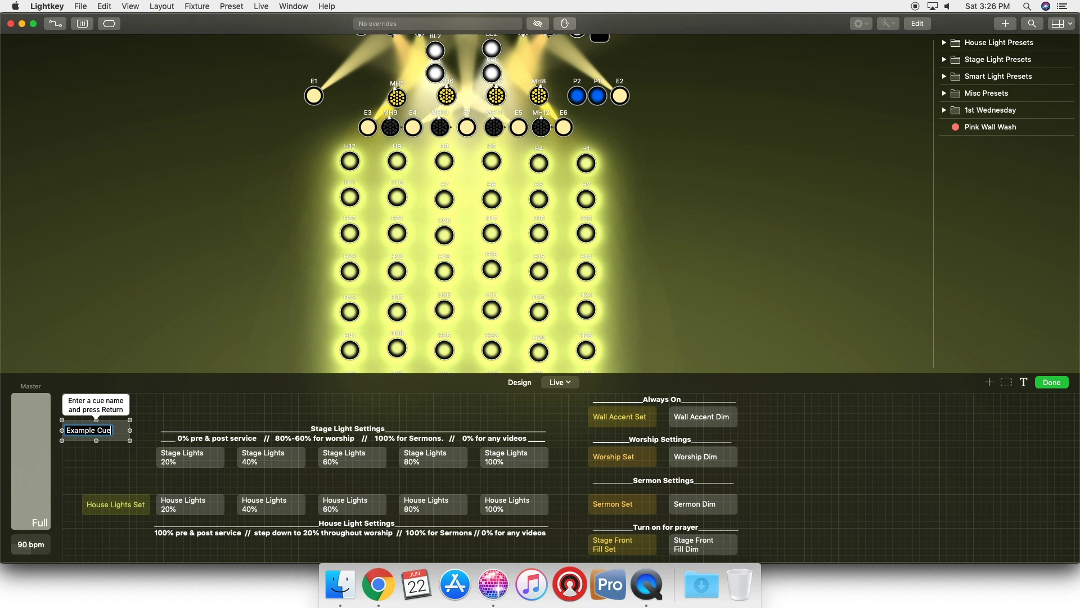
pyautogui.press('Return')
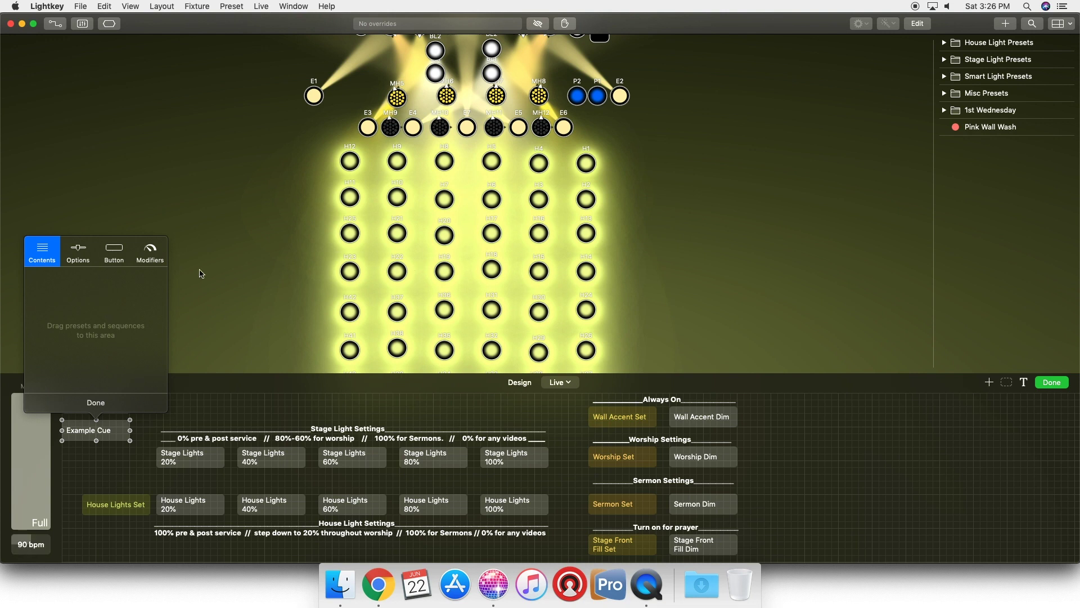
pyautogui.moveTo(995, 127); pyautogui.dragTo(124, 326)
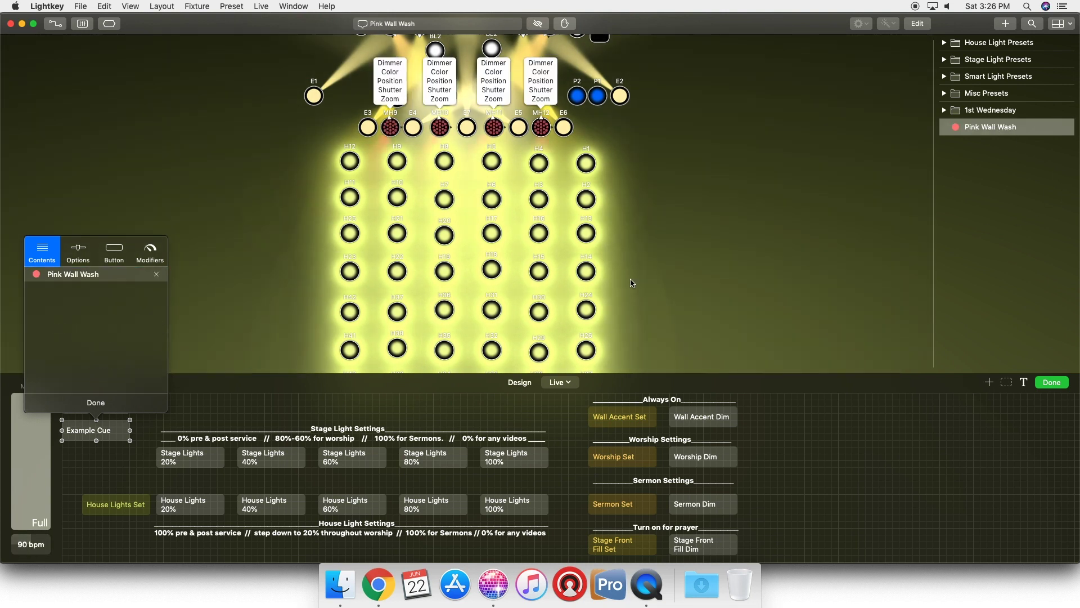
pyautogui.click(944, 110)
pyautogui.moveTo(1000, 145); pyautogui.dragTo(98, 302)
# Give the cue 5-second fade-in and fade-out times and finish editing the live panel.
pyautogui.click(82, 254)
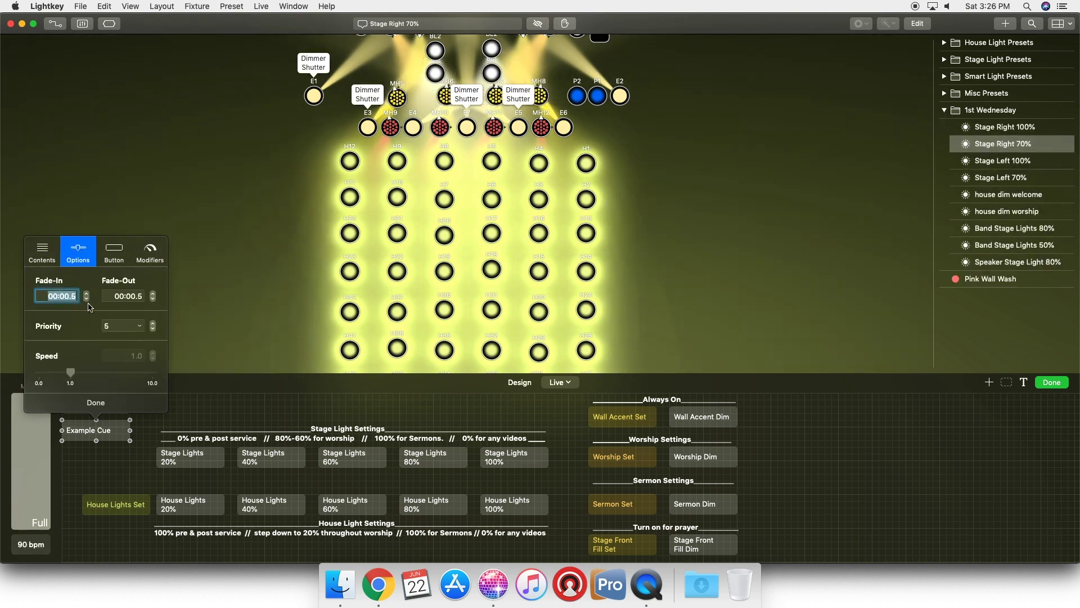
pyautogui.write('5')
pyautogui.press('Tab')
pyautogui.write('5')
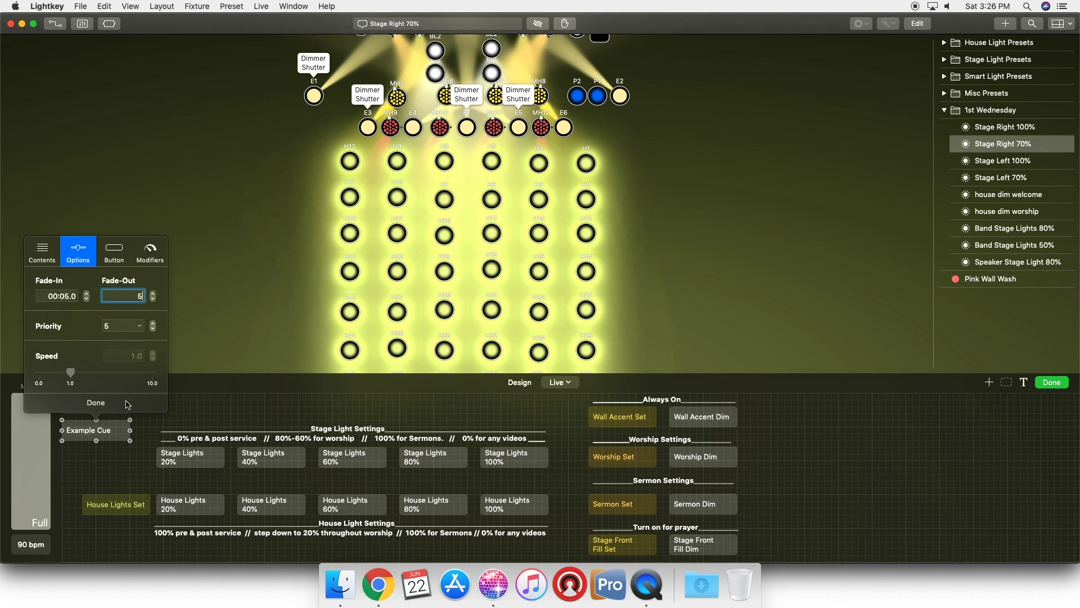
pyautogui.click(116, 404)
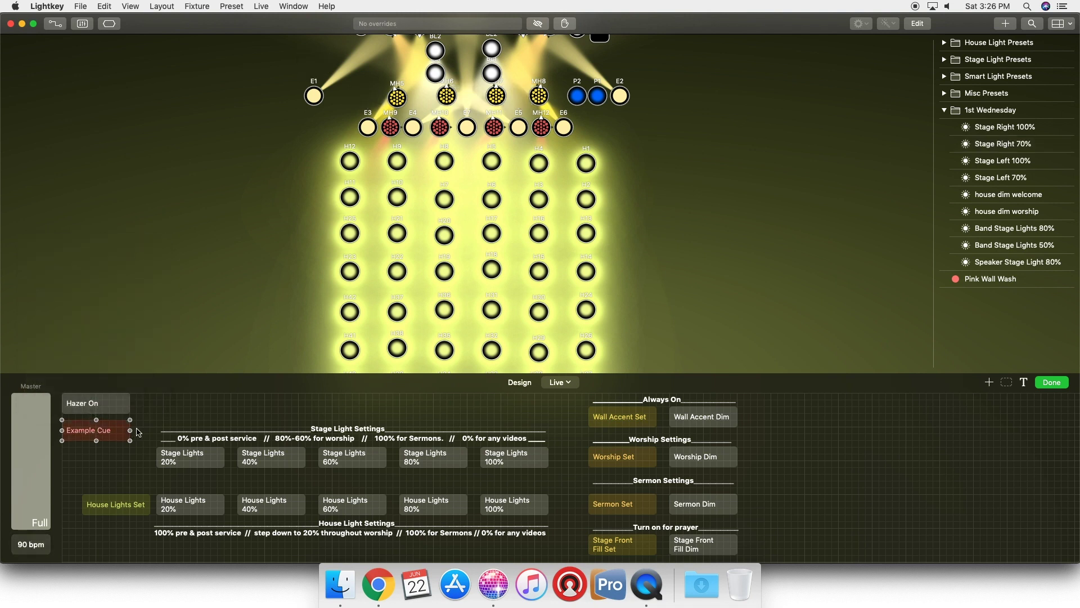
pyautogui.click(1052, 383)
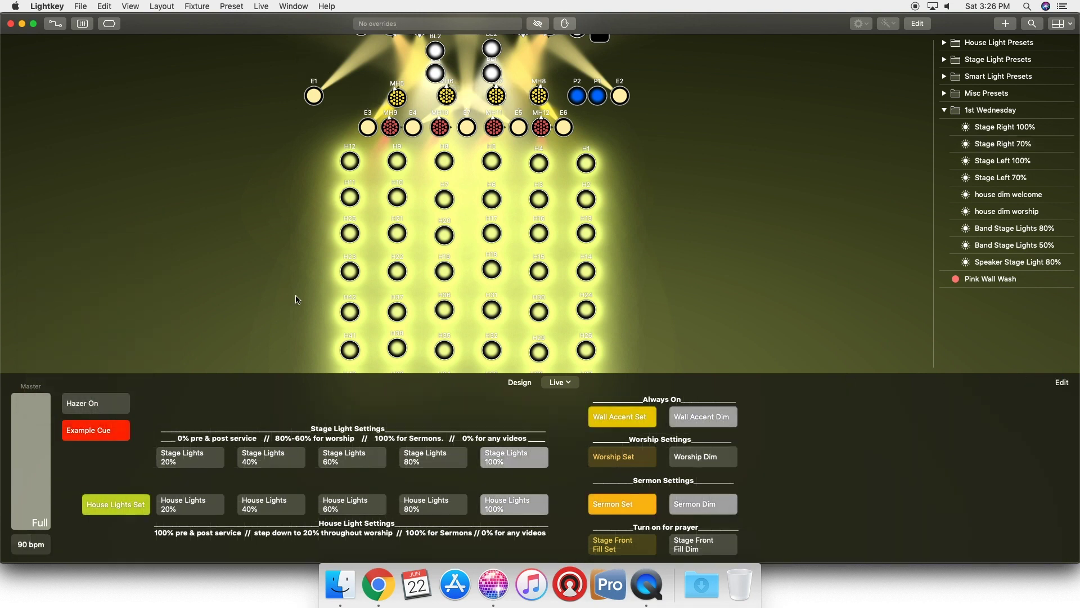
pyautogui.click(105, 436)
pyautogui.click(104, 435)
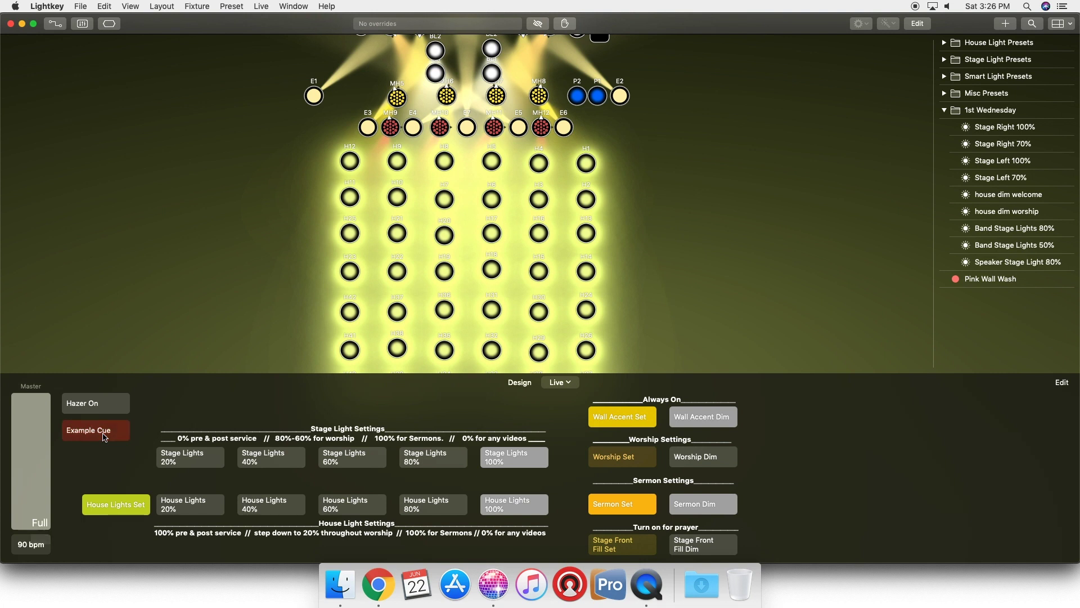